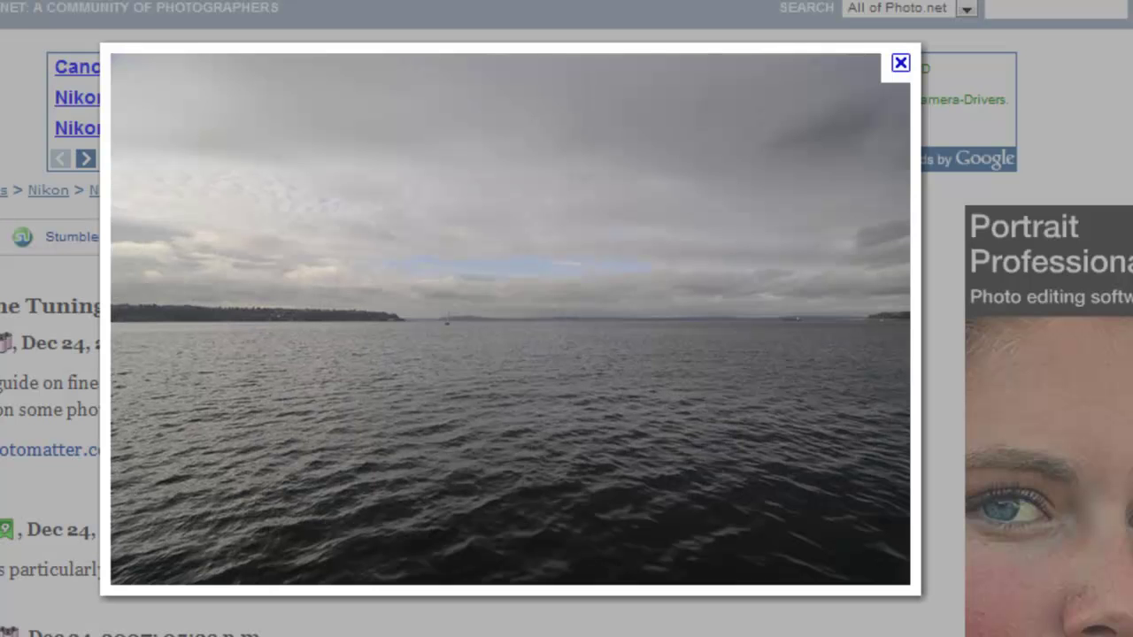
# Copy the seascape photo from the browser lightbox with 'Kopier billede'.
pyautogui.rightClick(482, 173)
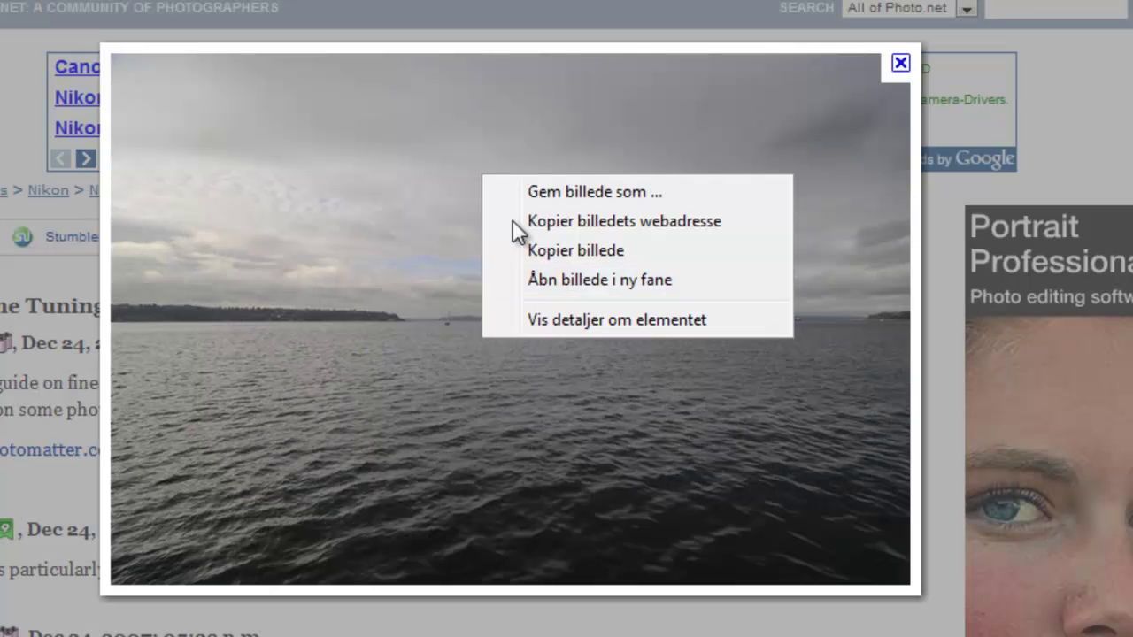
pyautogui.click(625, 256)
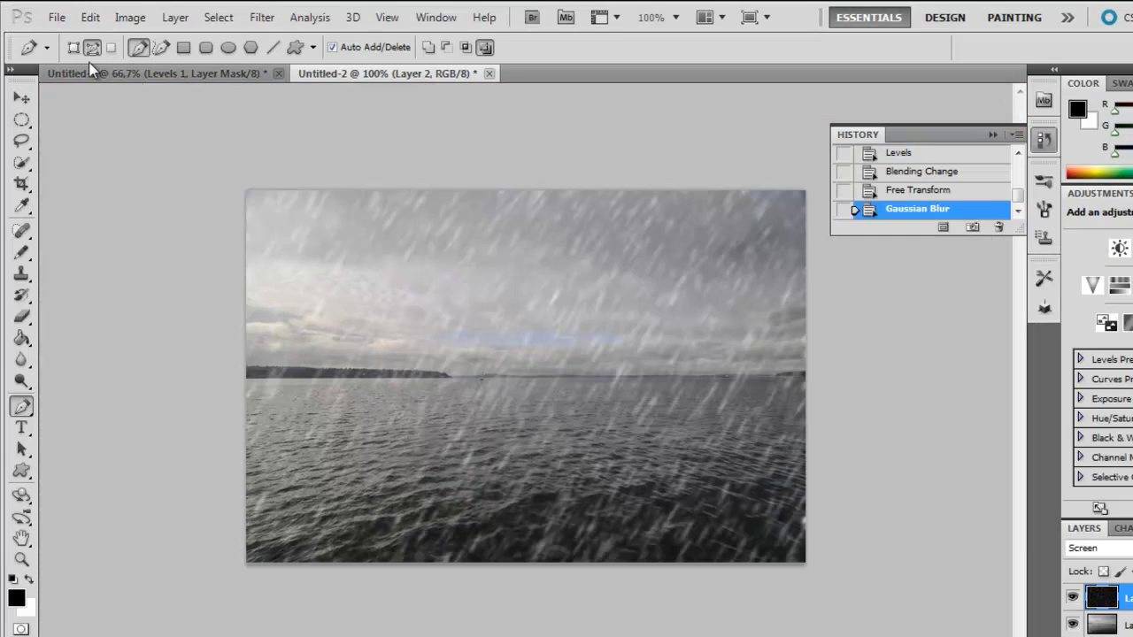
# Create a new document using the Clipboard preset: 600 × 399 px at 72 ppi.
pyautogui.click(55, 17)
pyautogui.click(58, 38)
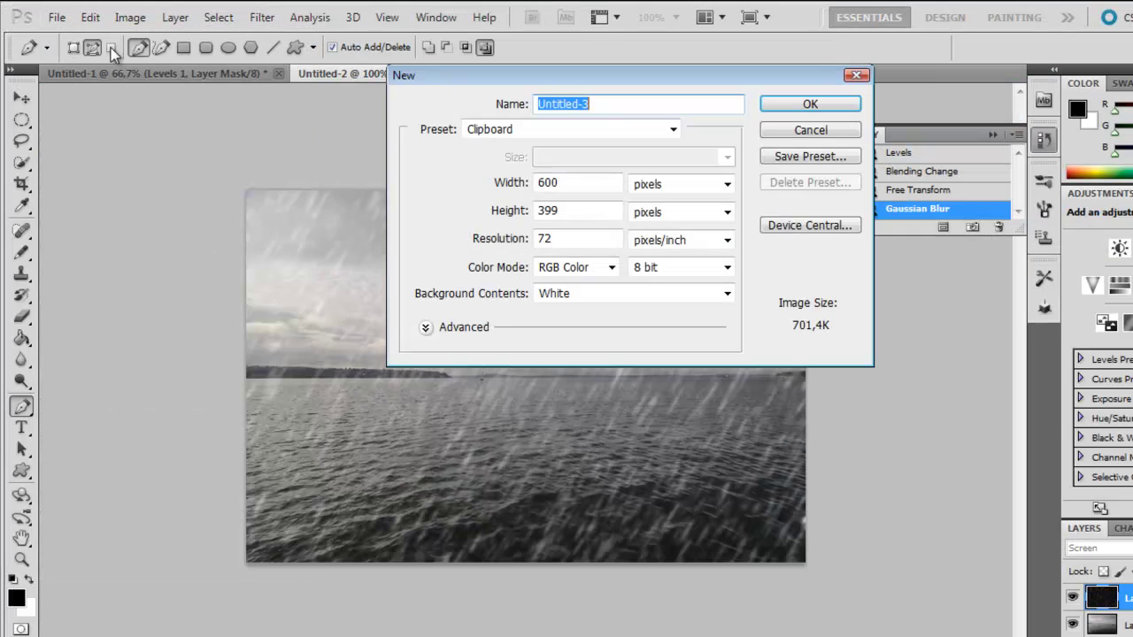
pyautogui.click(540, 138)
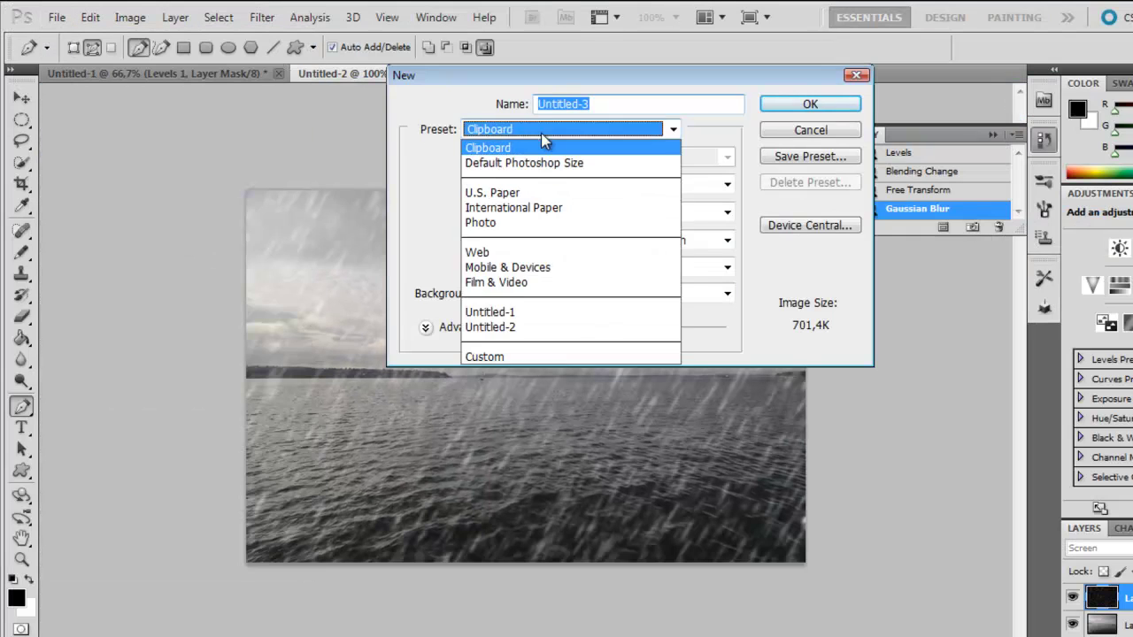
pyautogui.click(666, 123)
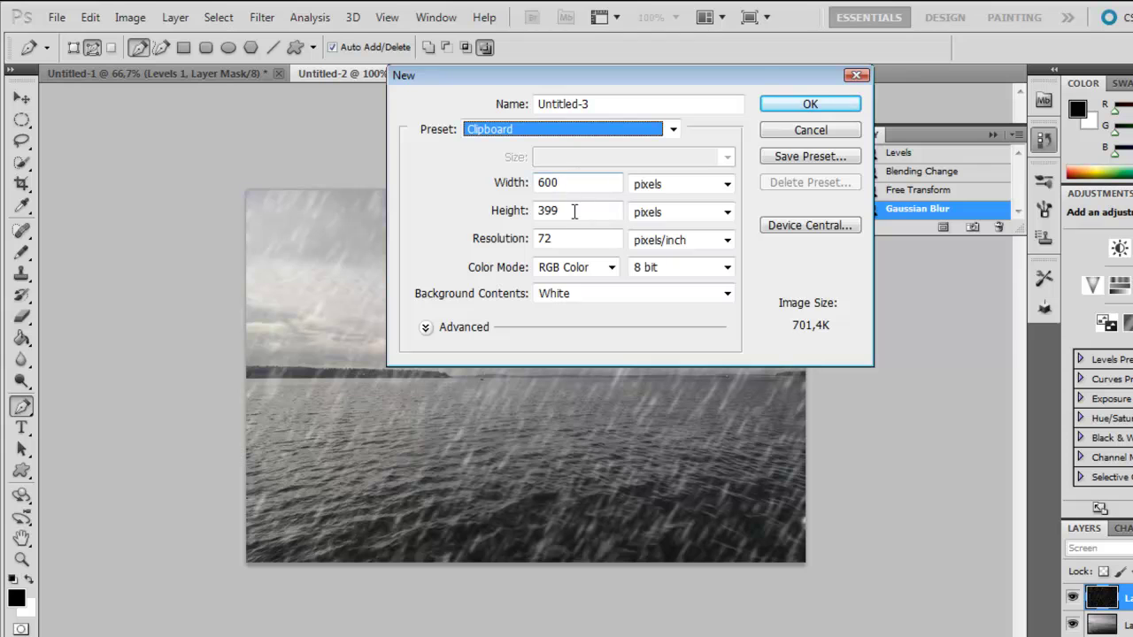
pyautogui.click(801, 108)
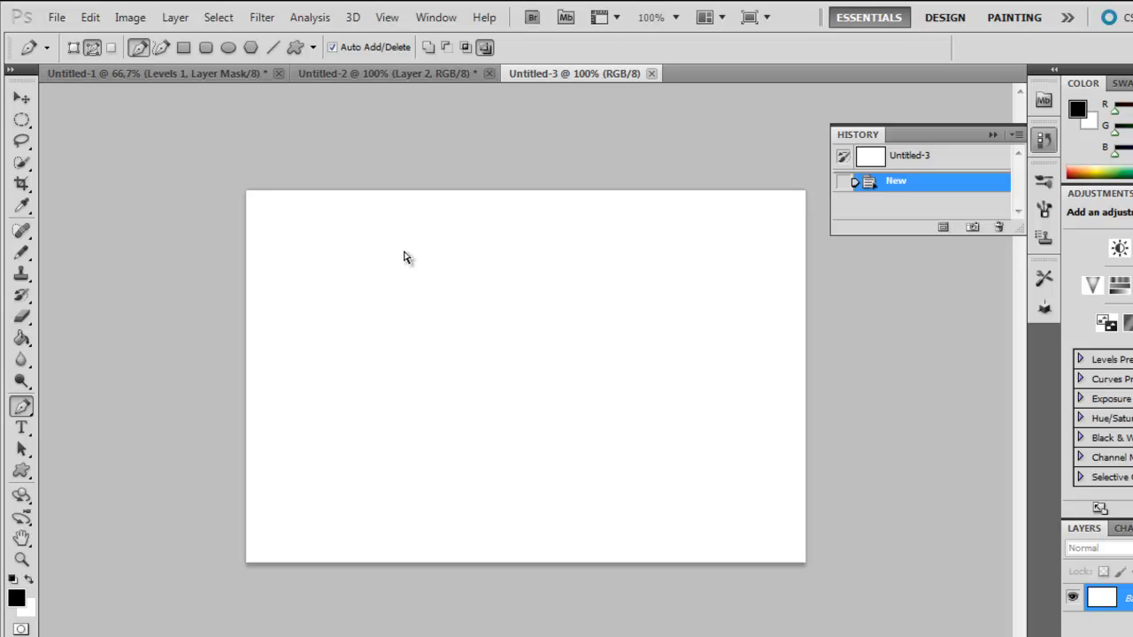
# Paste the photo as Layer 1, delete the white Background layer, and add an empty Layer 2.
pyautogui.hotkey('ctrl', 'v')
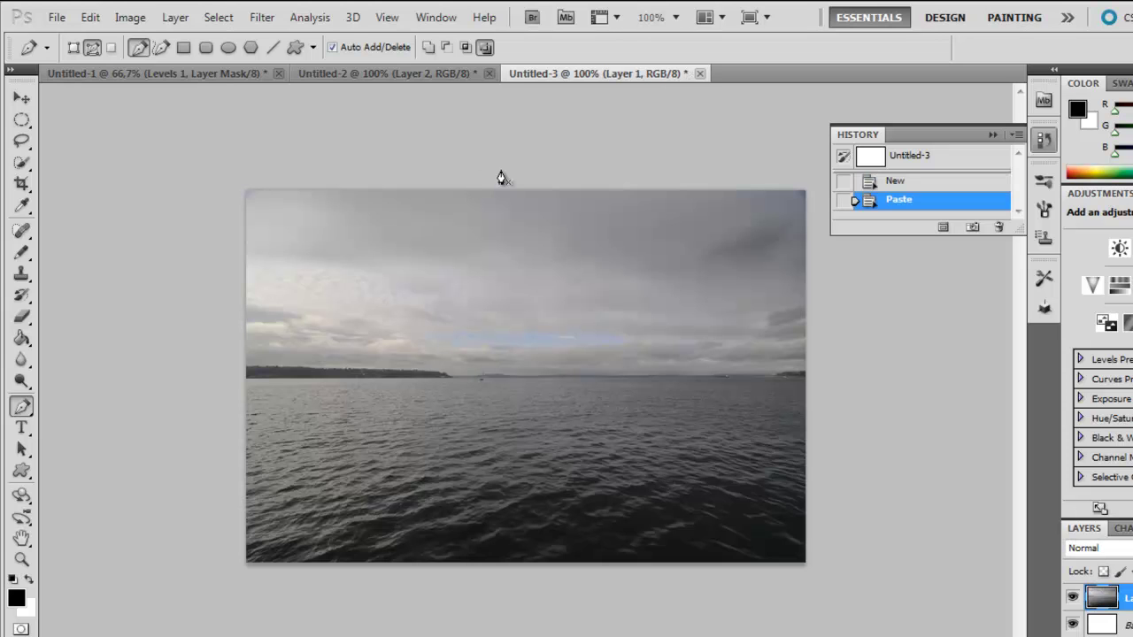
pyautogui.hotkey('alt', '[')
pyautogui.press('Delete')
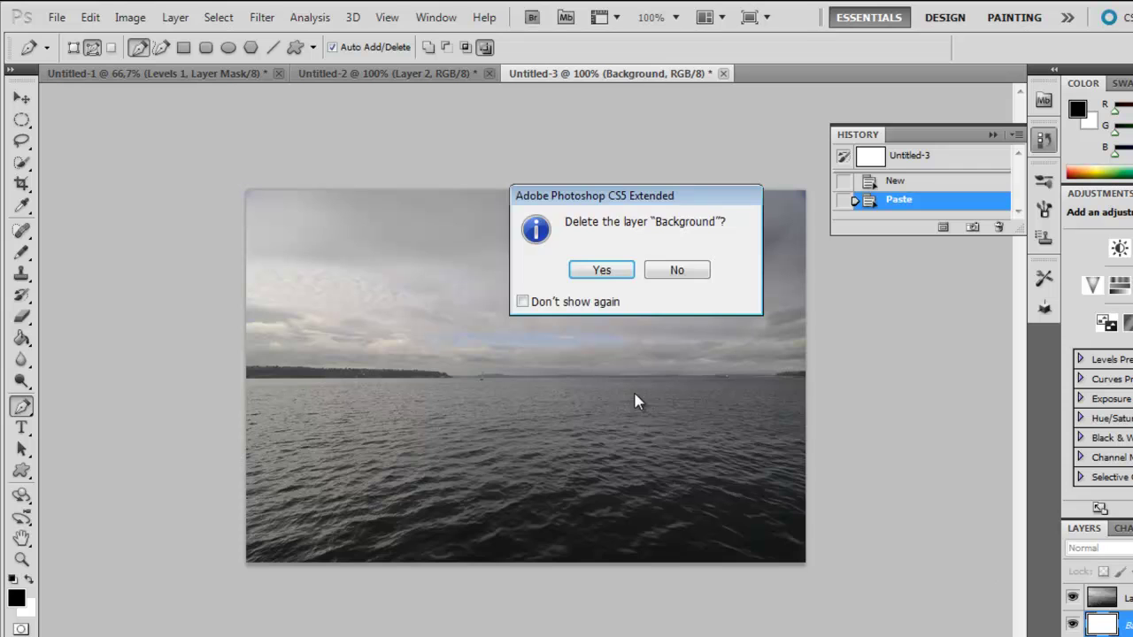
pyautogui.click(602, 271)
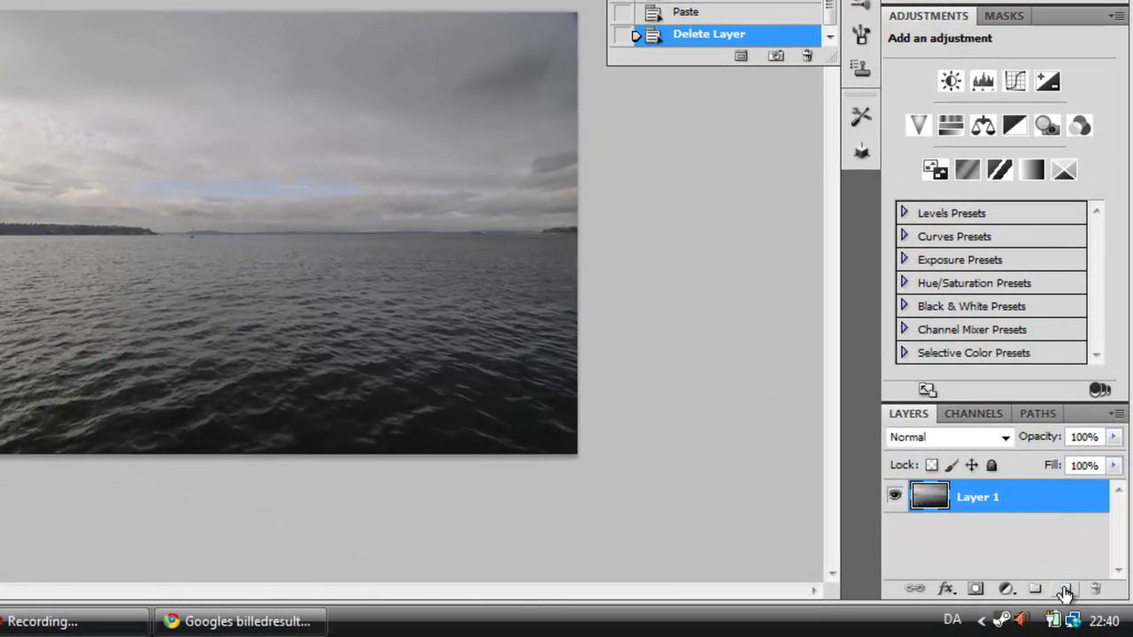
pyautogui.click(1065, 592)
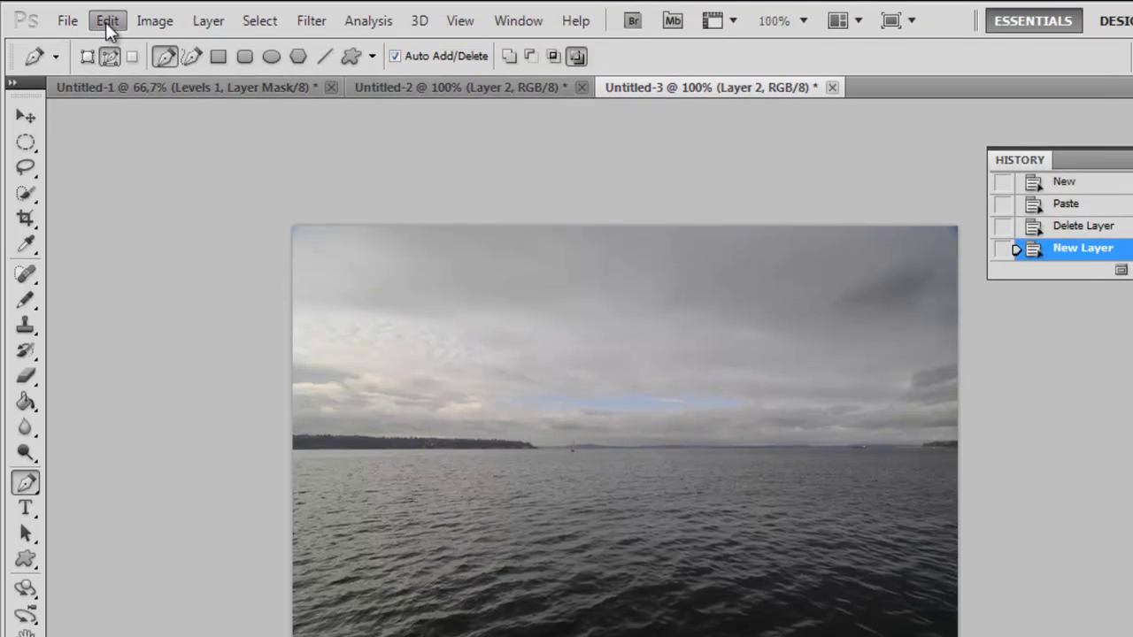
# Fill Layer 2 with the black foreground colour in Normal mode at 100% opacity.
pyautogui.click(105, 22)
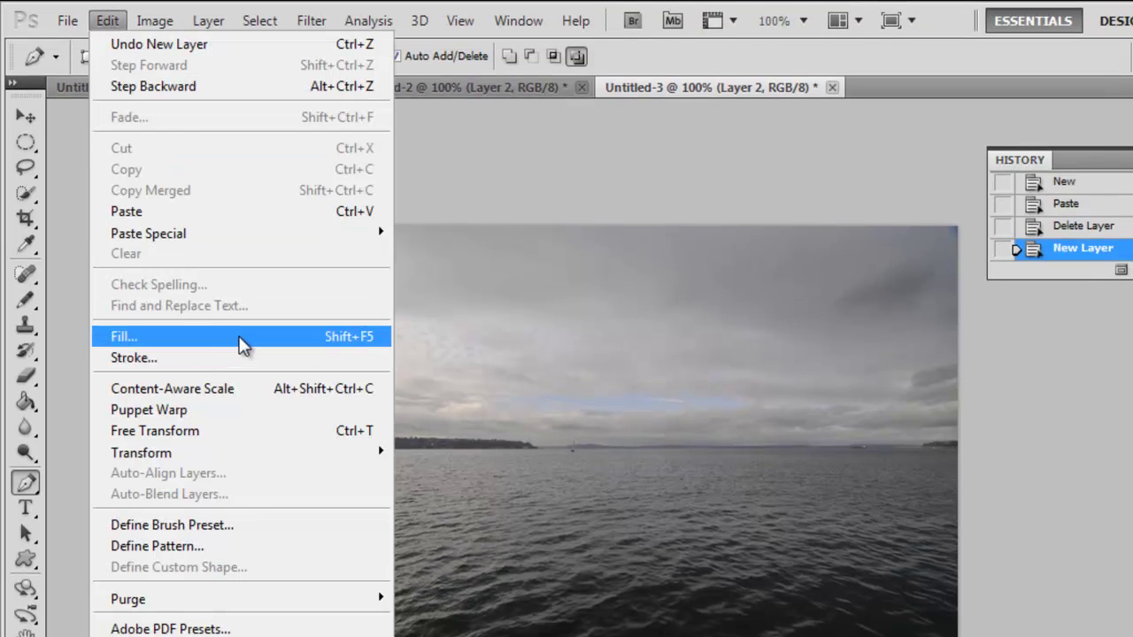
pyautogui.click(237, 344)
pyautogui.click(922, 192)
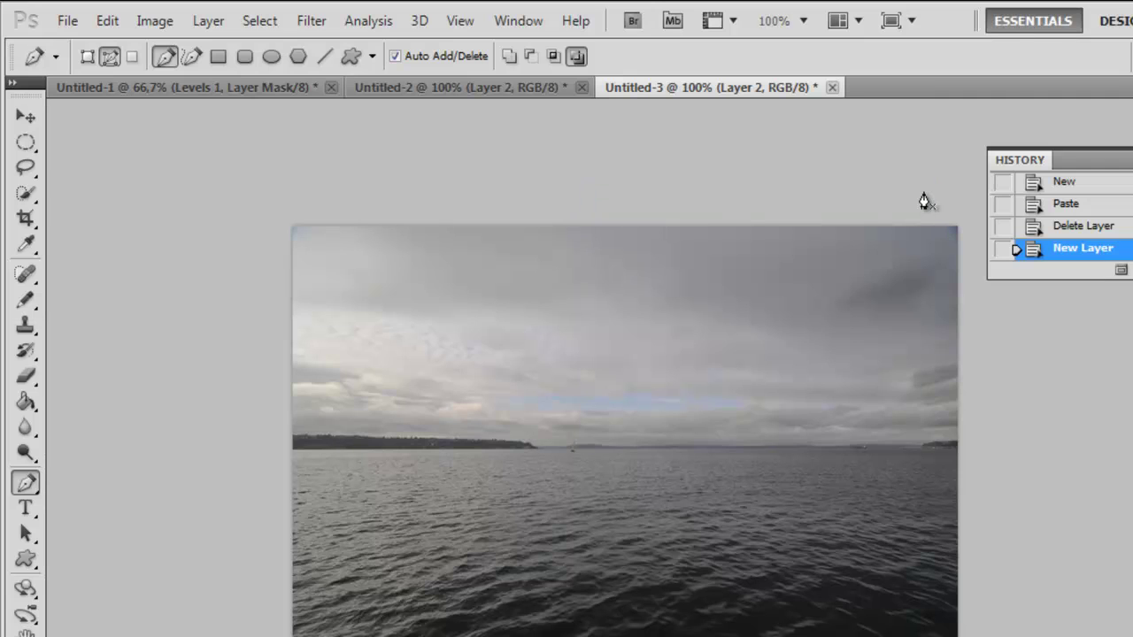
pyautogui.hotkey('shift', 'F5')
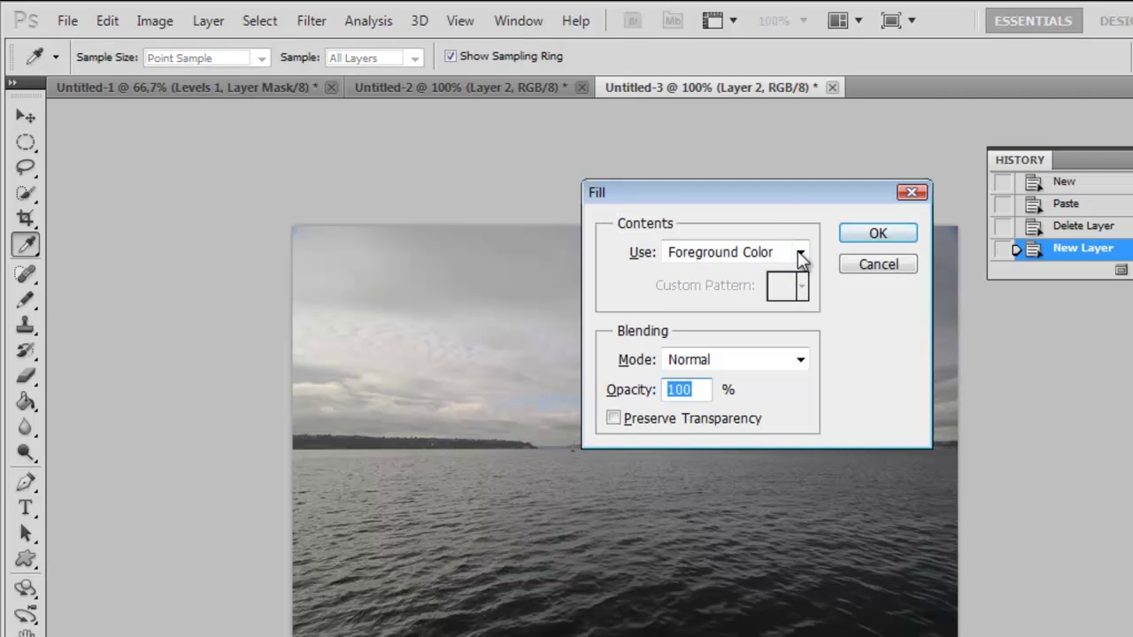
pyautogui.click(800, 252)
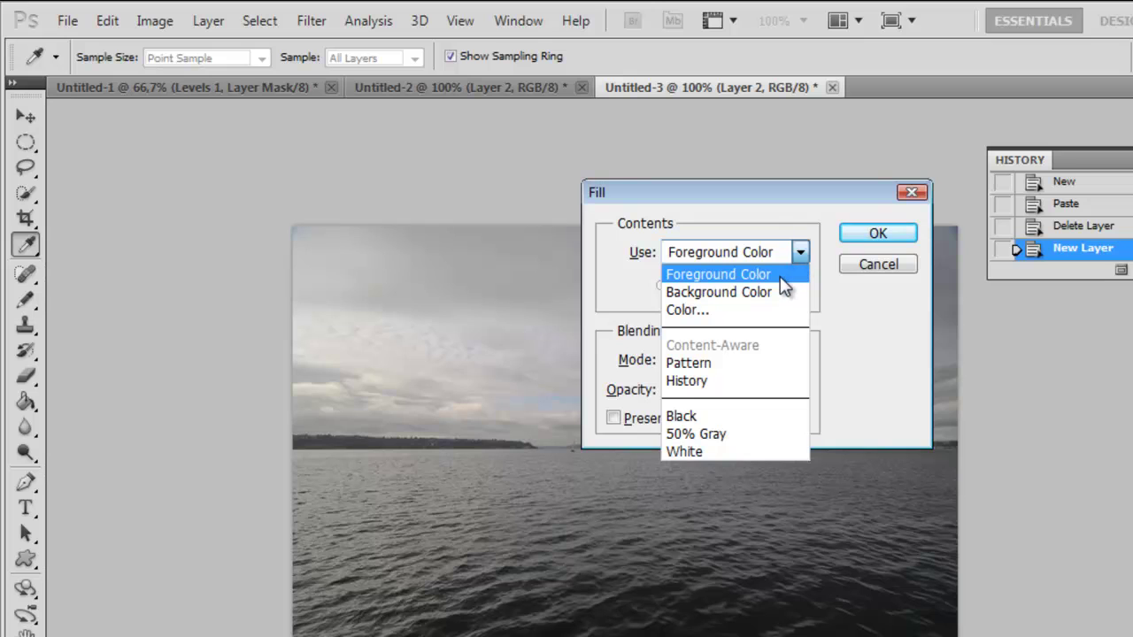
pyautogui.click(780, 276)
pyautogui.click(753, 361)
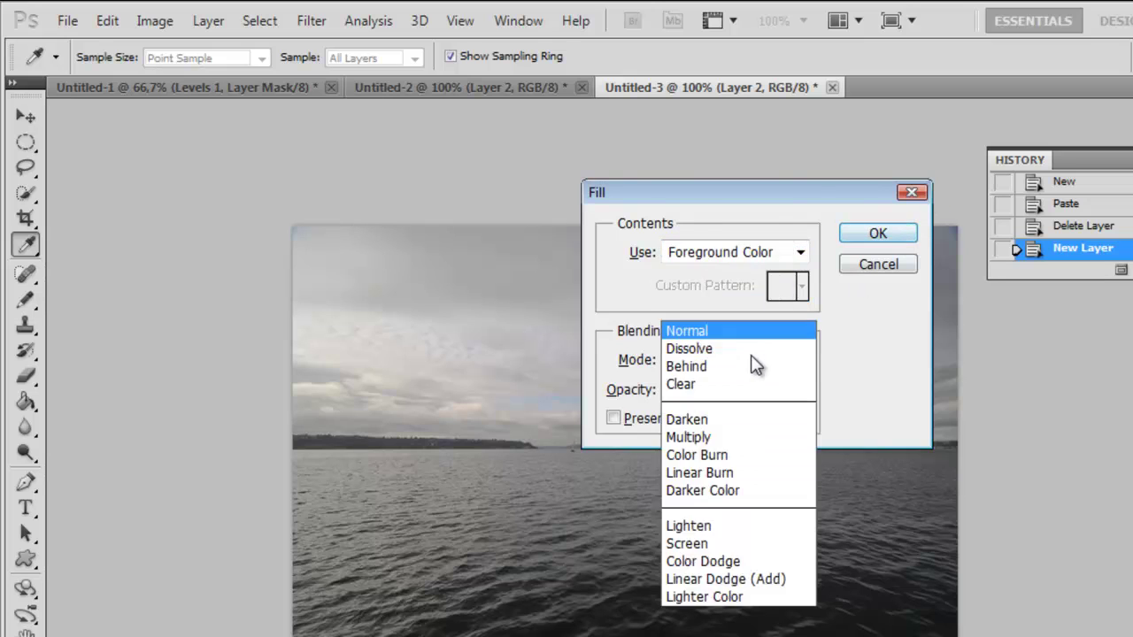
pyautogui.click(785, 11)
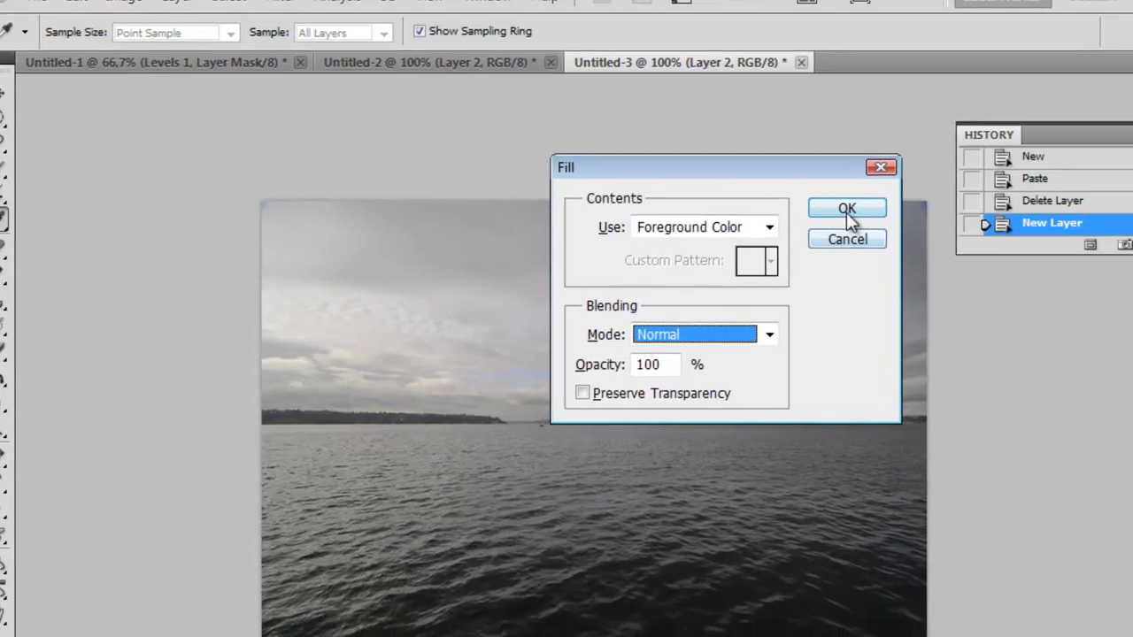
pyautogui.click(878, 235)
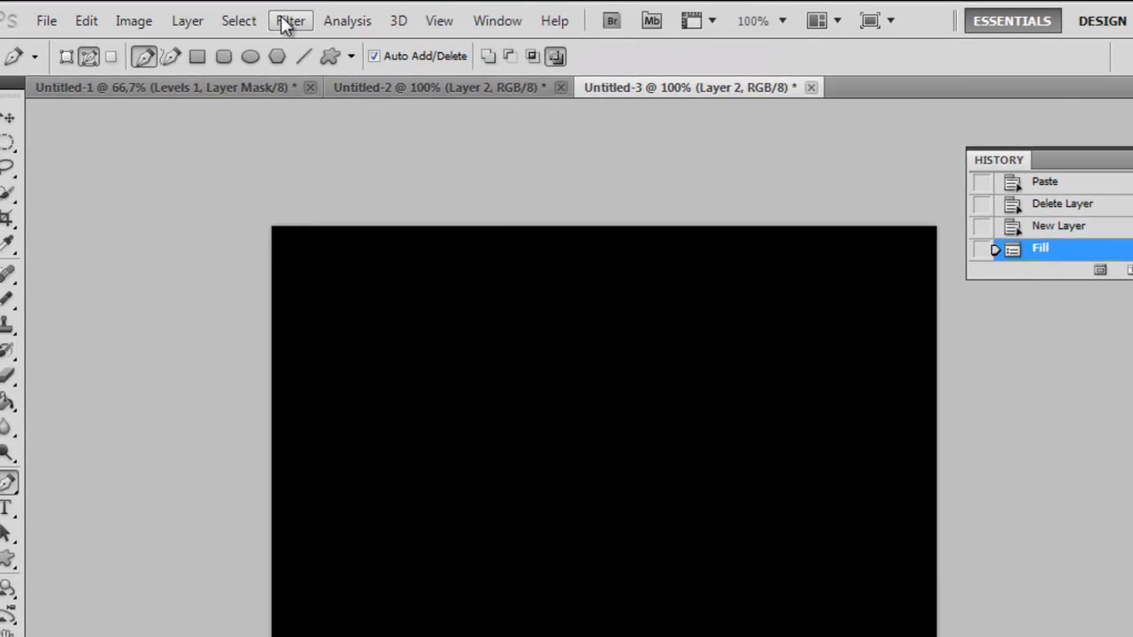
# Add 103,6% Gaussian noise to the black layer with Monochromatic switched off.
pyautogui.click(288, 20)
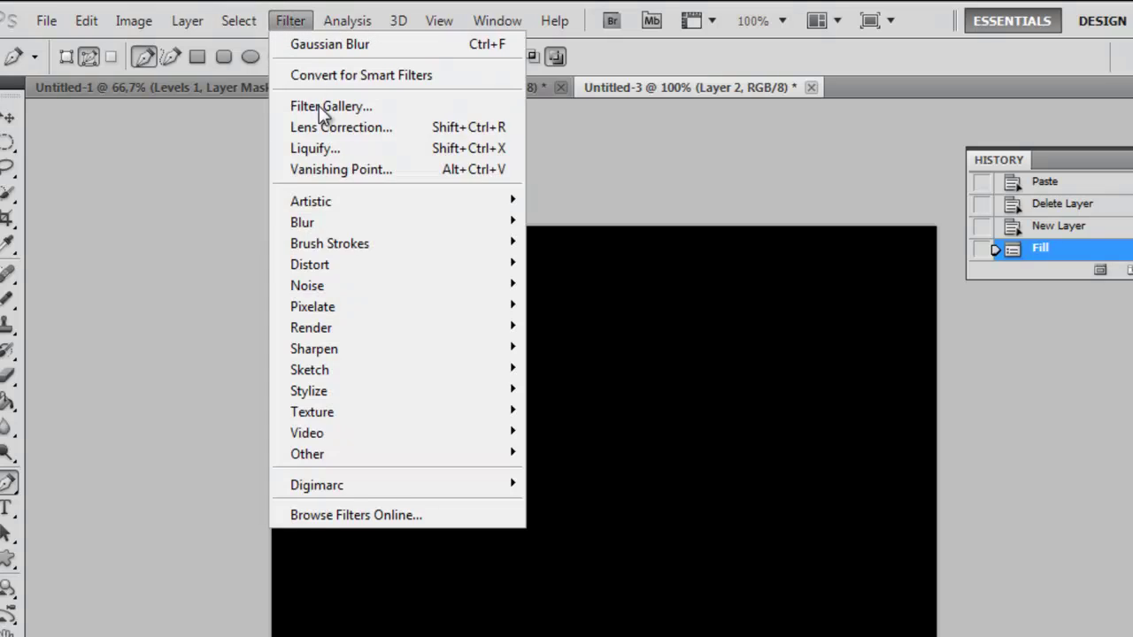
pyautogui.moveTo(428, 285)
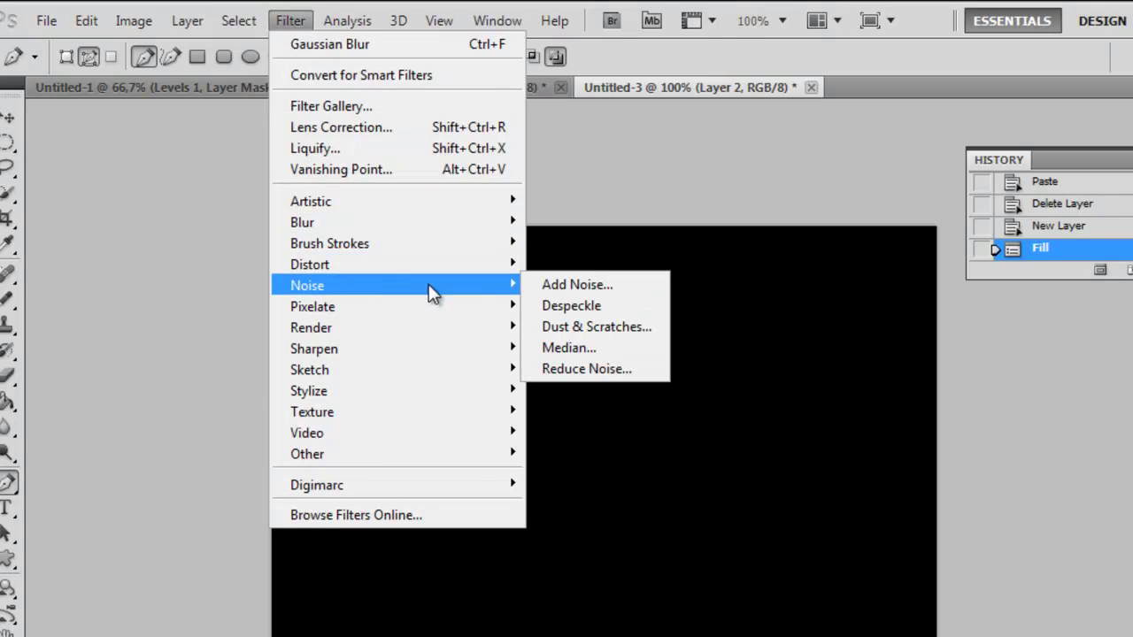
pyautogui.click(535, 286)
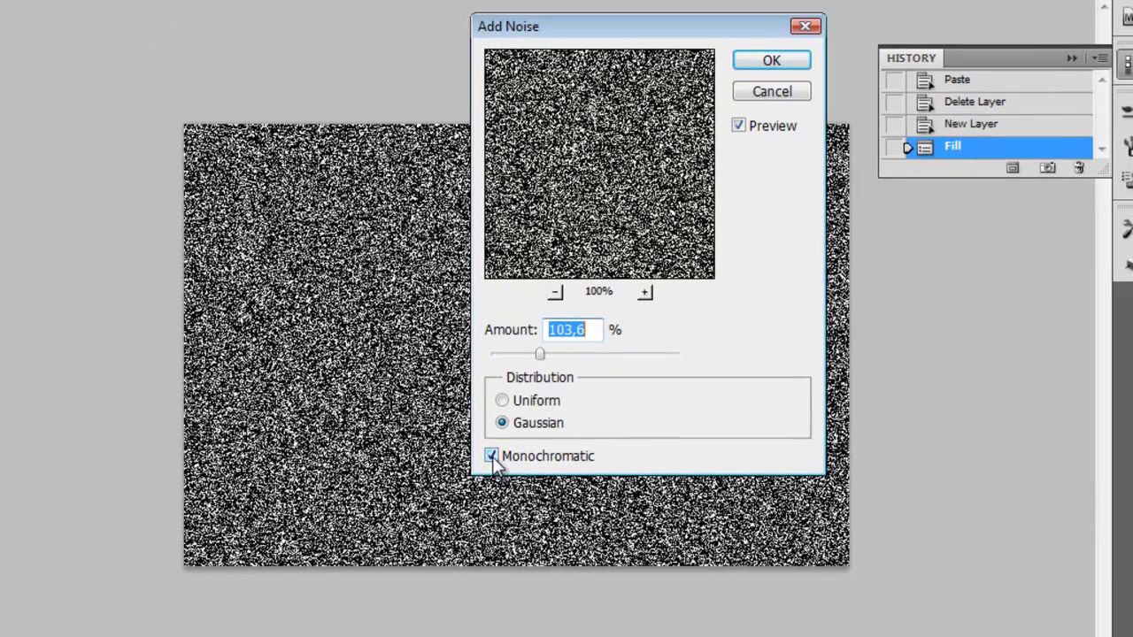
pyautogui.click(492, 457)
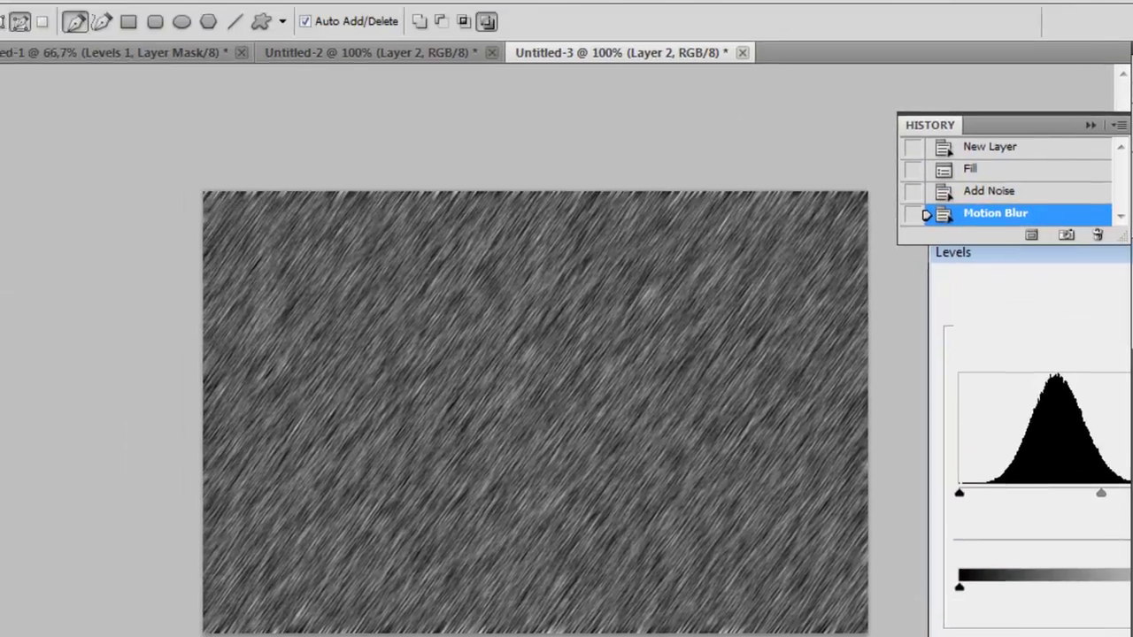
# Apply Levels to Layer 2 with black input 106 and white input 161.
pyautogui.click(1120, 212)
pyautogui.click(108, 27)
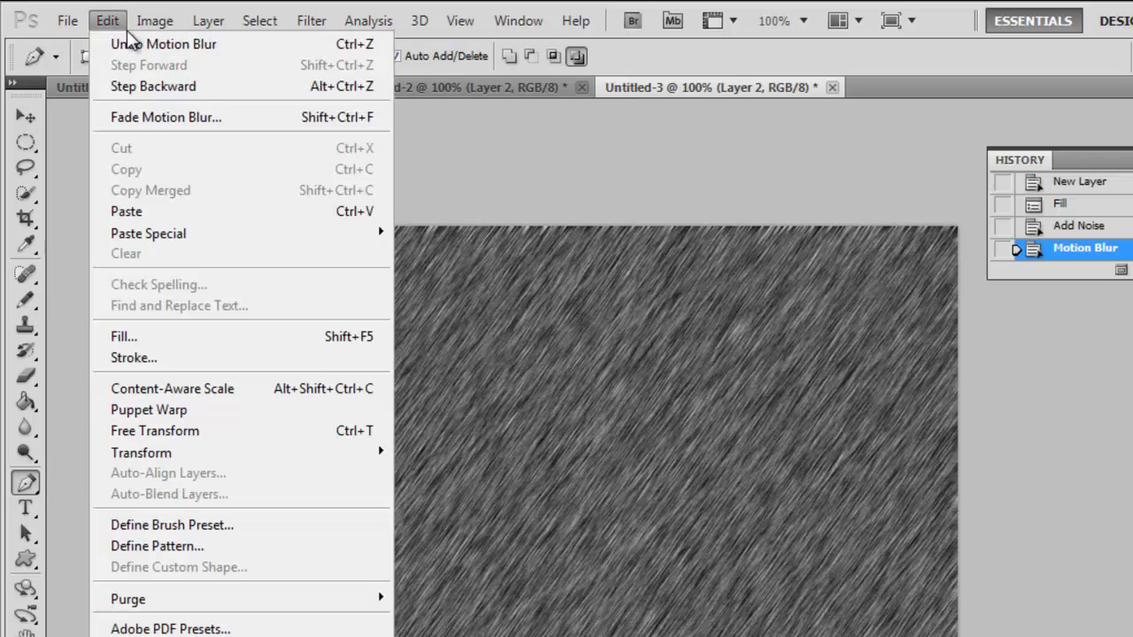
pyautogui.moveTo(160, 26)
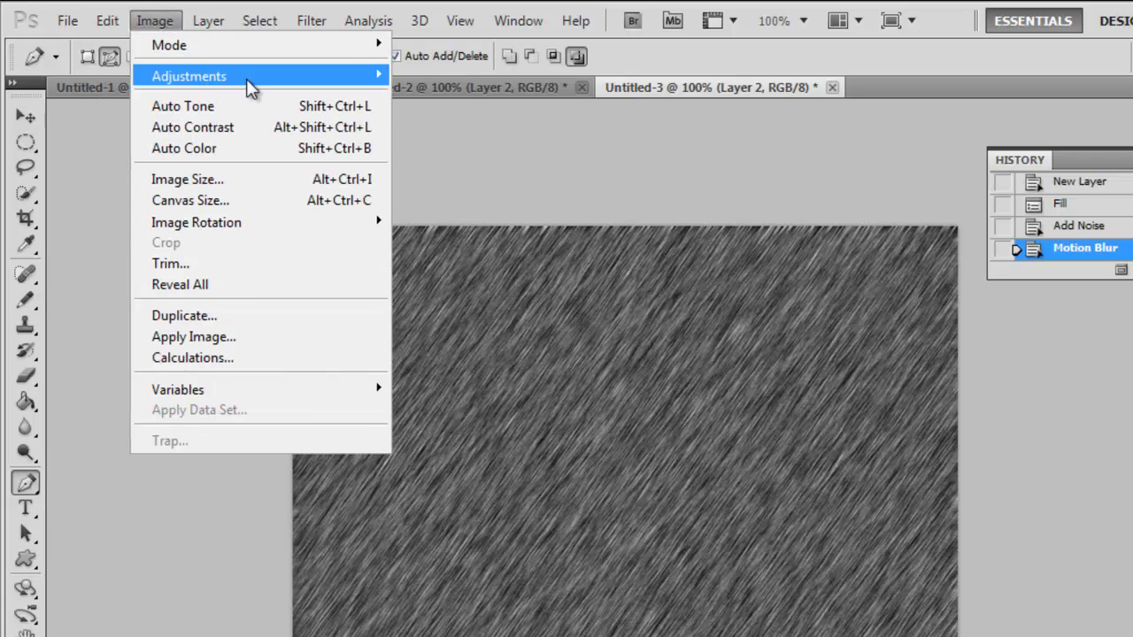
pyautogui.moveTo(248, 78)
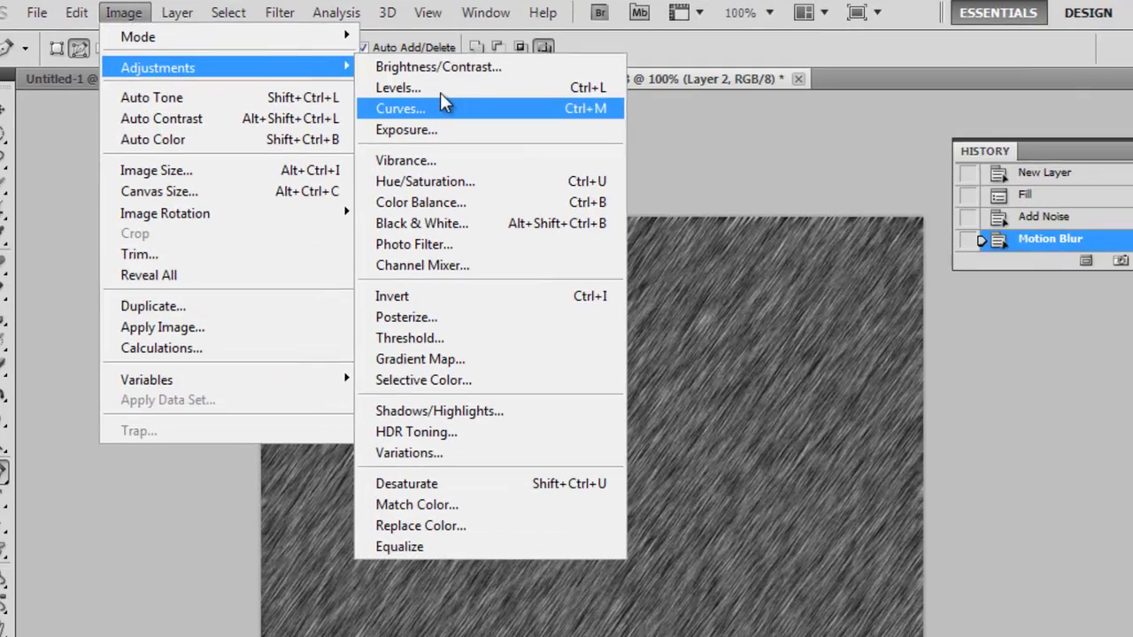
pyautogui.click(398, 87)
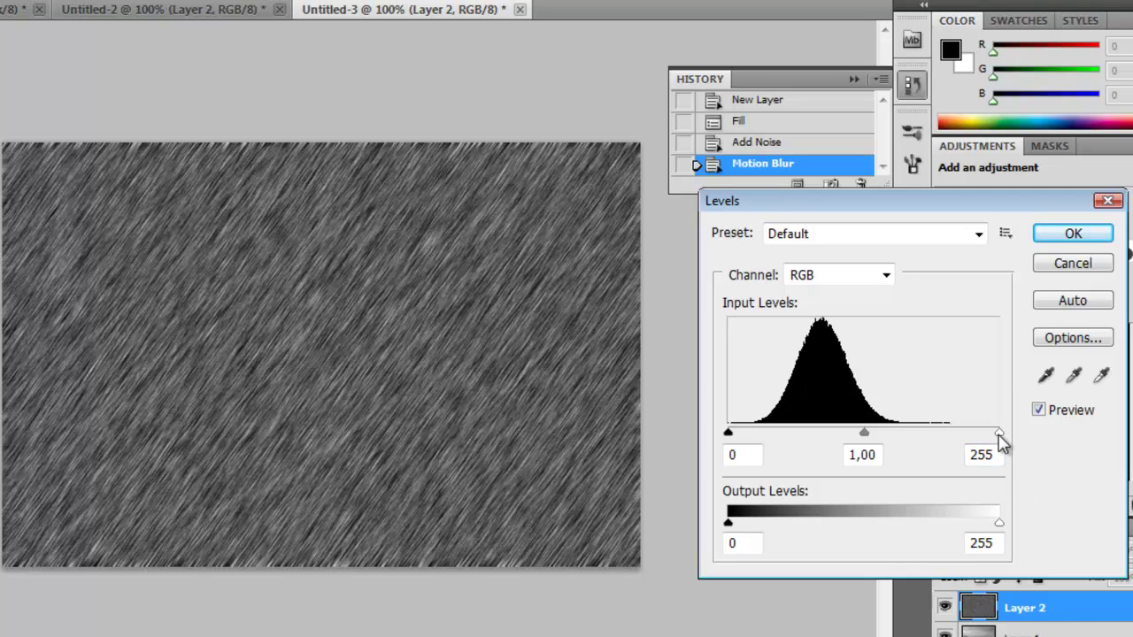
pyautogui.moveTo(998, 433); pyautogui.dragTo(900, 435)
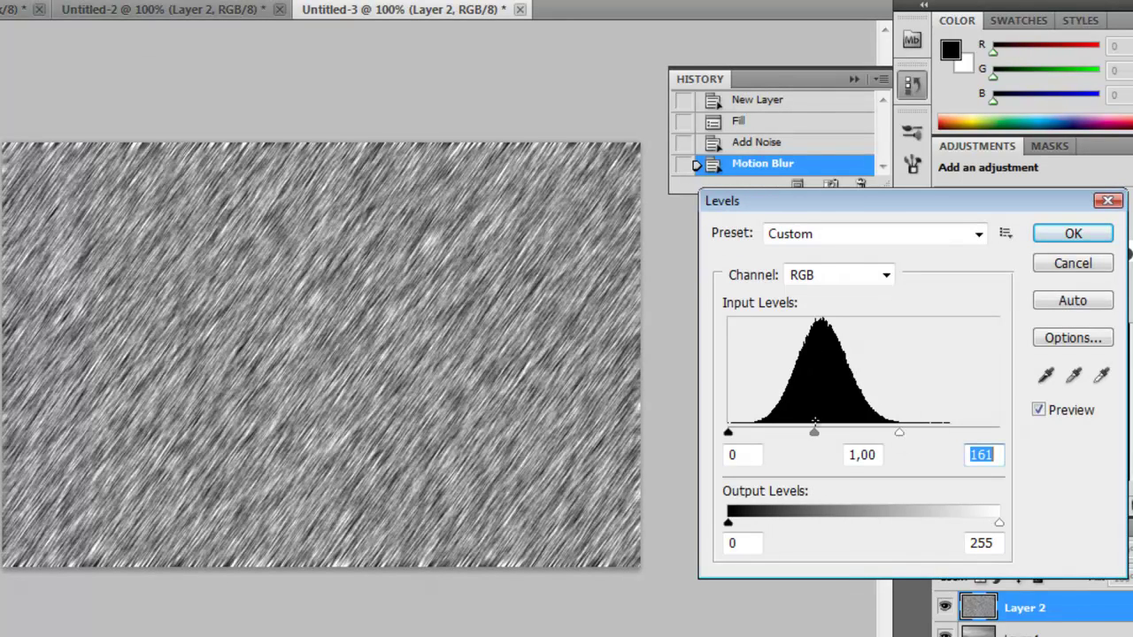
pyautogui.moveTo(729, 436); pyautogui.dragTo(846, 448)
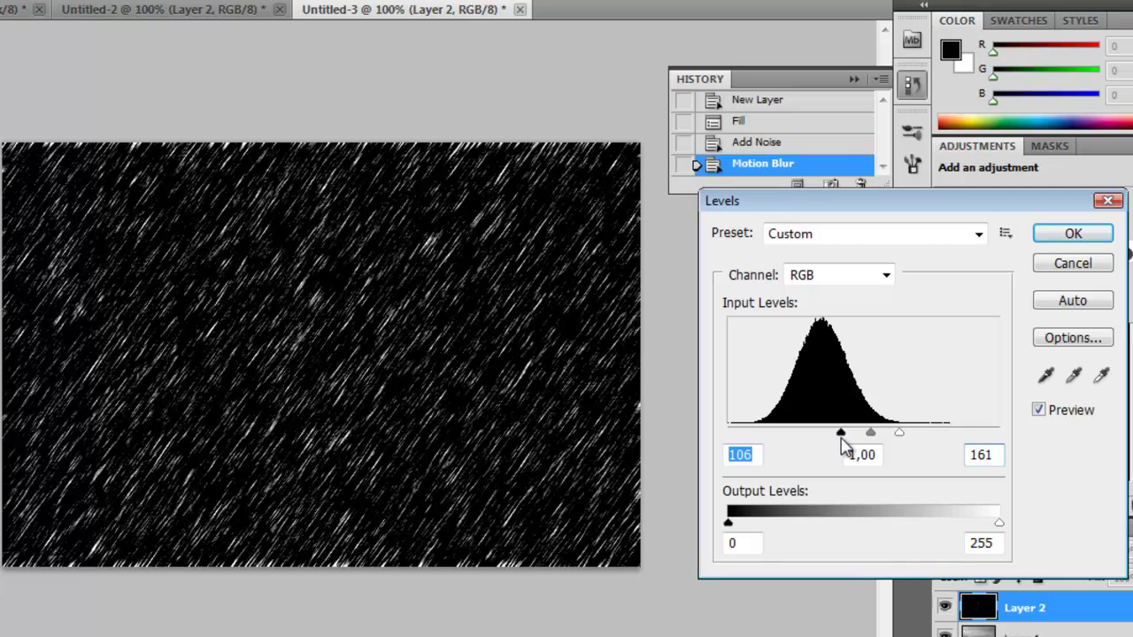
pyautogui.click(1093, 239)
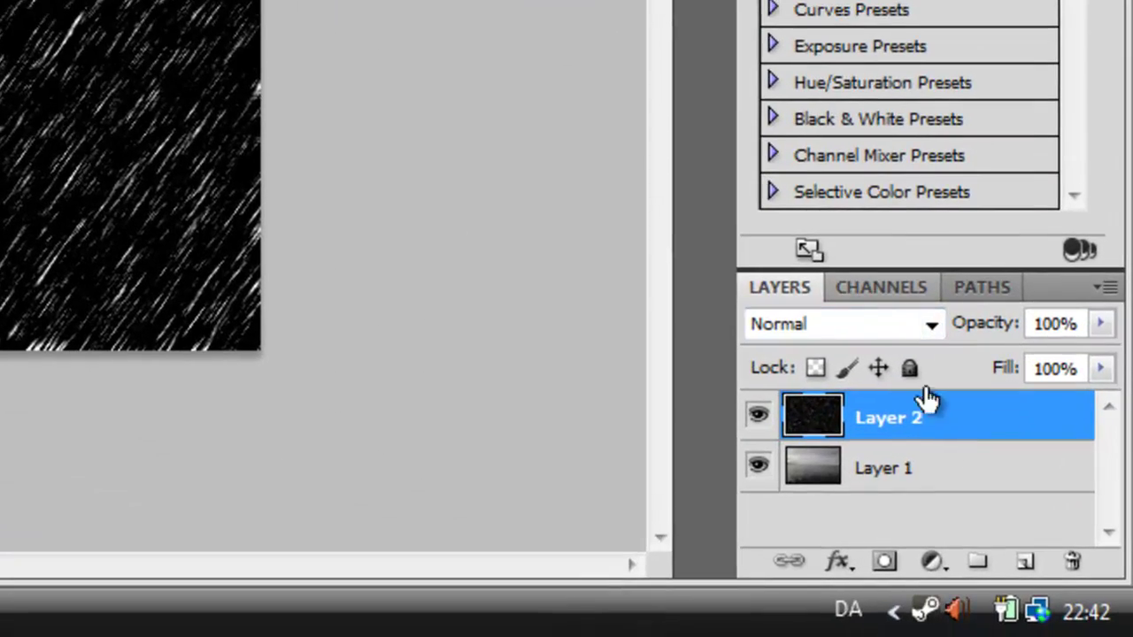
# Set Layer 2's blending mode to Screen.
pyautogui.click(1013, 479)
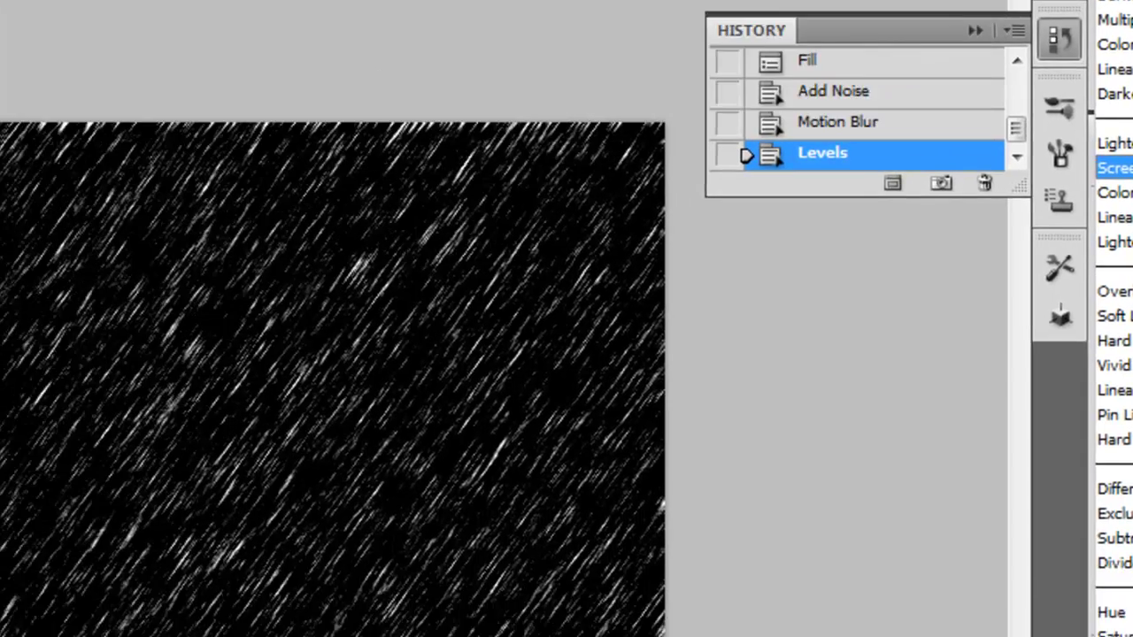
pyautogui.click(895, 253)
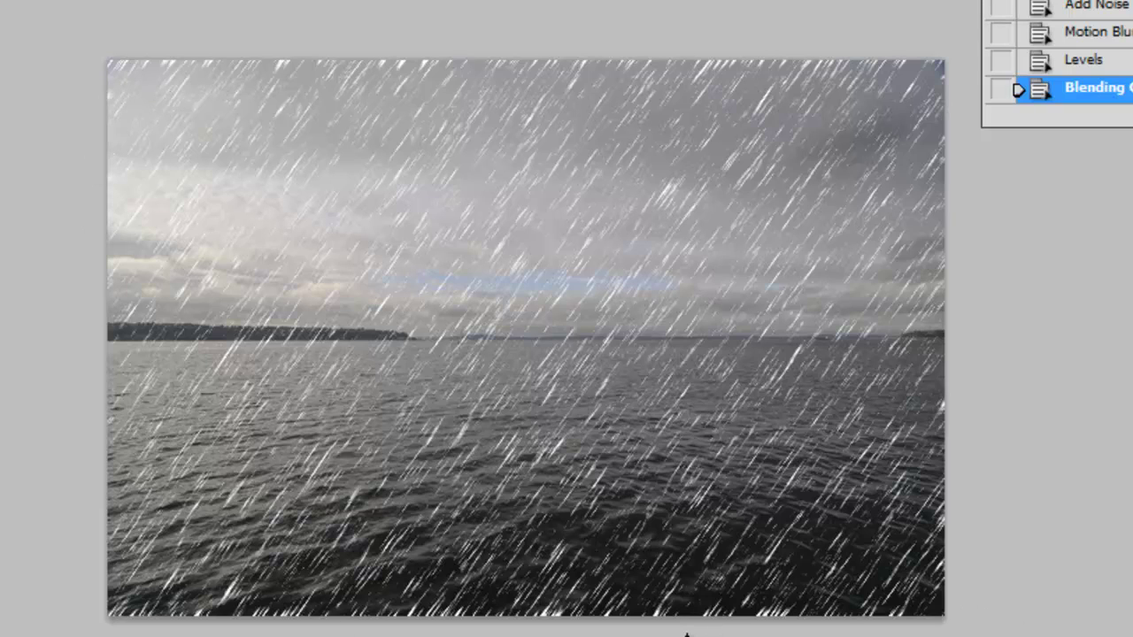
# Free Transform the rain layer outward on all four sides, to about 104,83% × 106,27%.
pyautogui.hotkey('ctrl', 't')
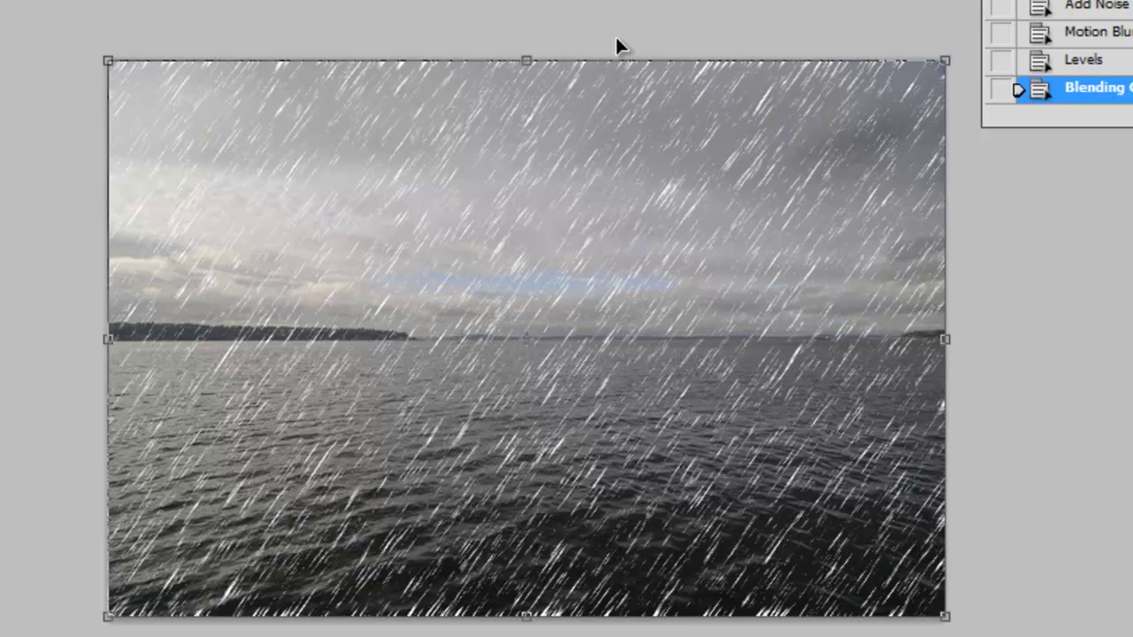
pyautogui.press('Return')
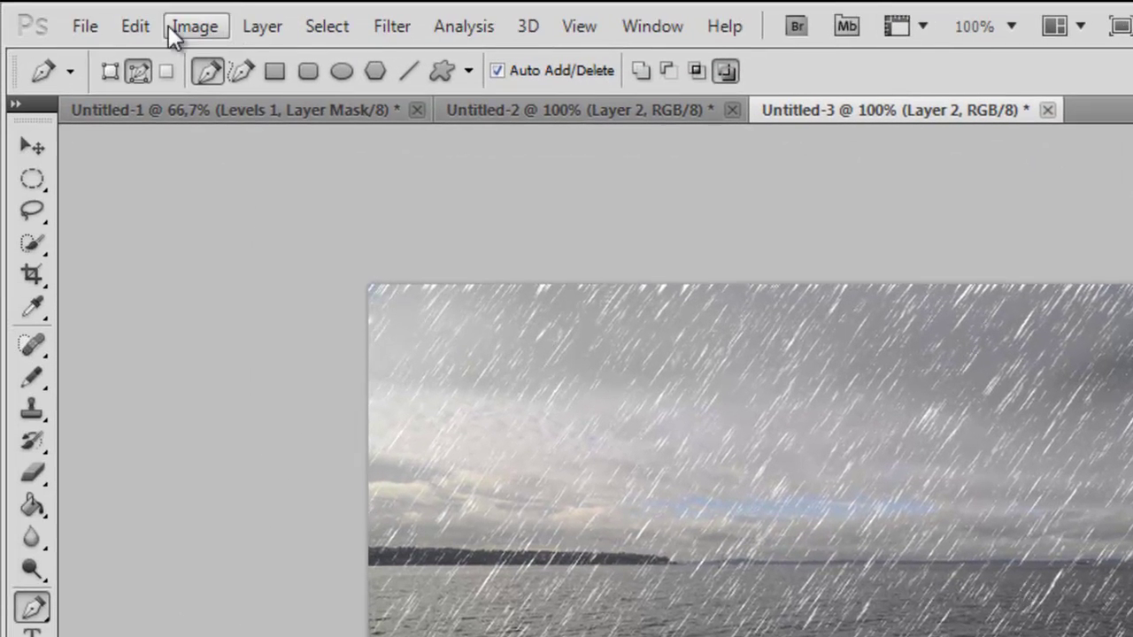
pyautogui.click(125, 24)
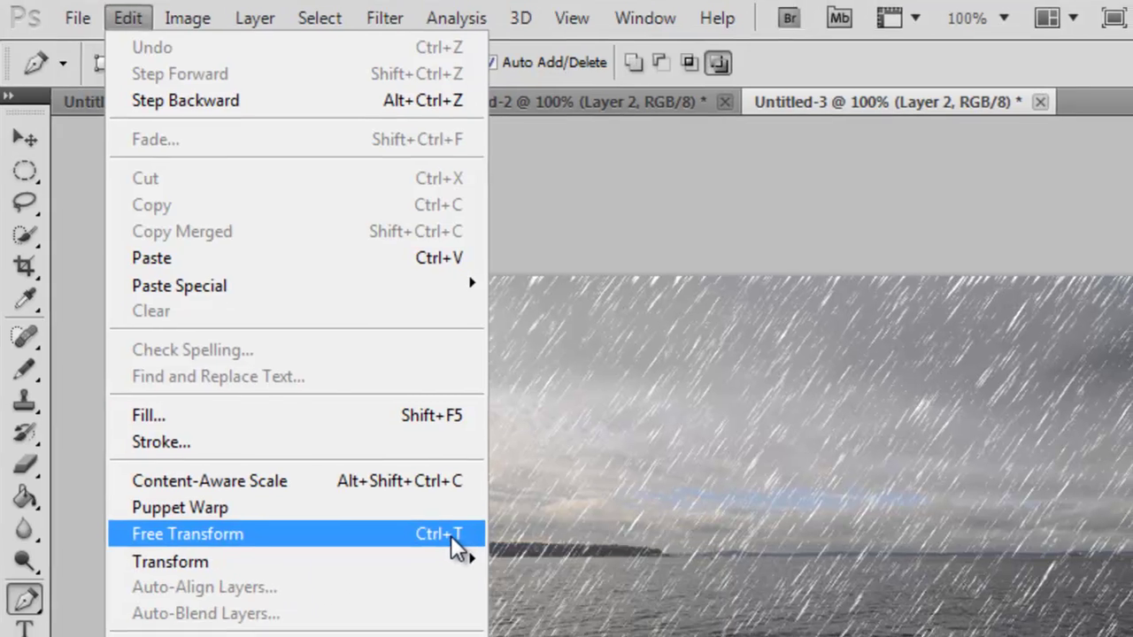
pyautogui.click(457, 544)
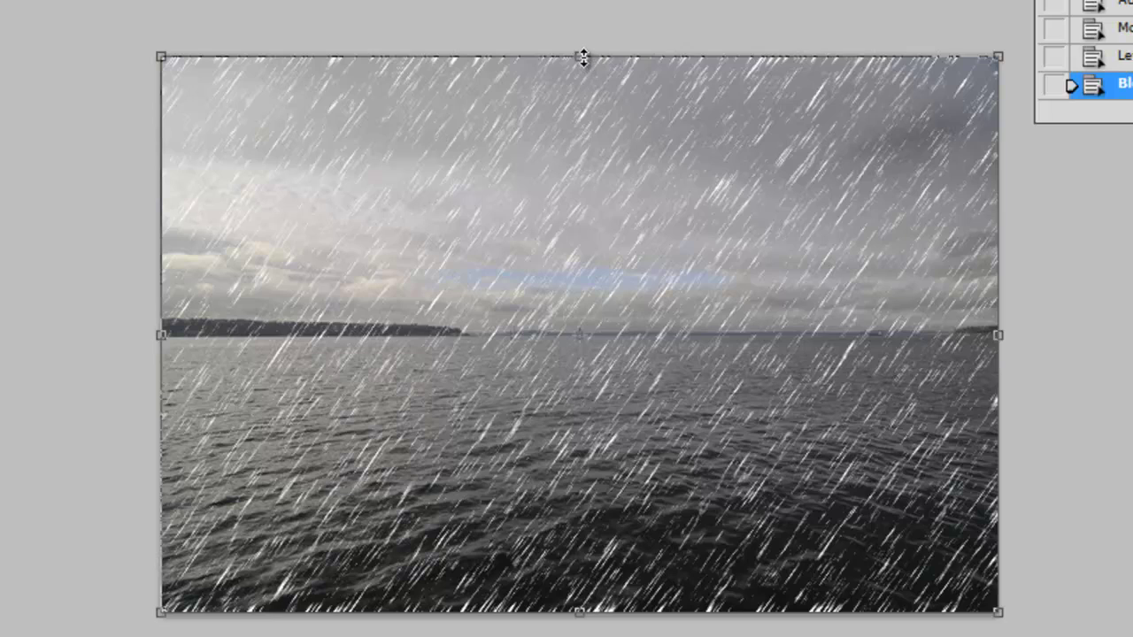
pyautogui.moveTo(584, 57); pyautogui.dragTo(583, 40)
pyautogui.moveTo(580, 612); pyautogui.dragTo(579, 625)
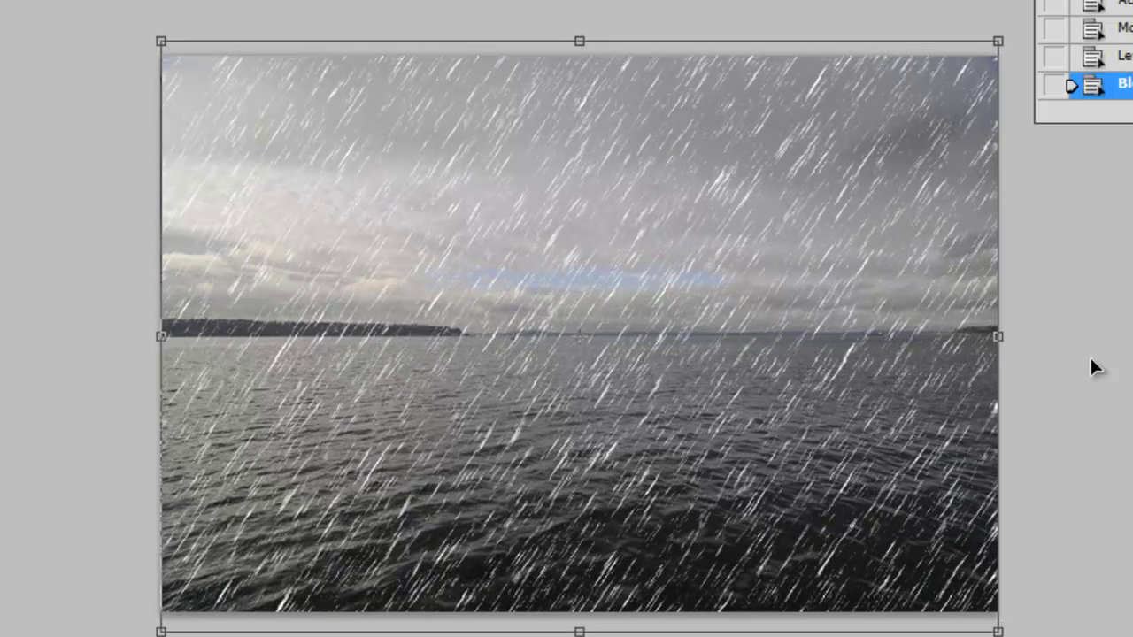
pyautogui.moveTo(998, 335); pyautogui.dragTo(1014, 333)
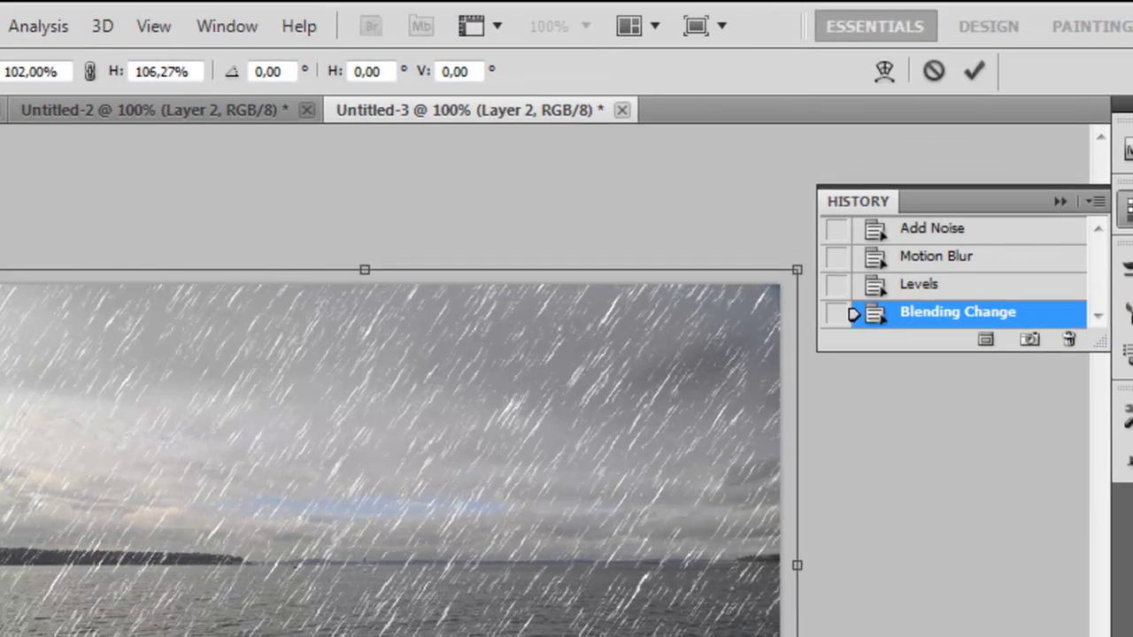
pyautogui.moveTo(158, 341); pyautogui.dragTo(135, 342)
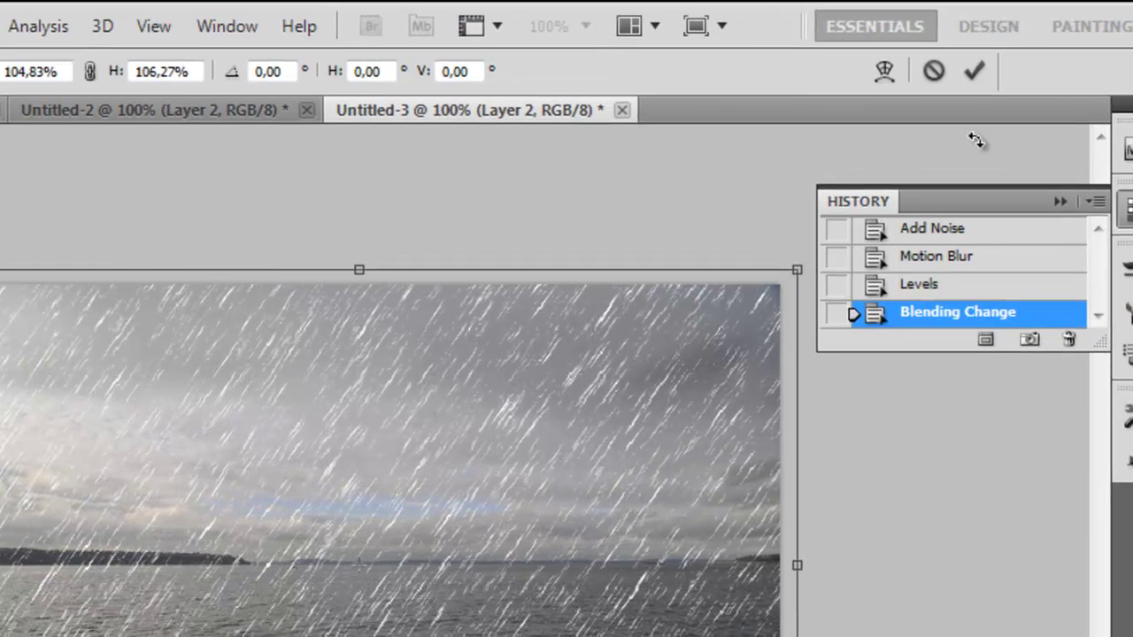
pyautogui.click(974, 74)
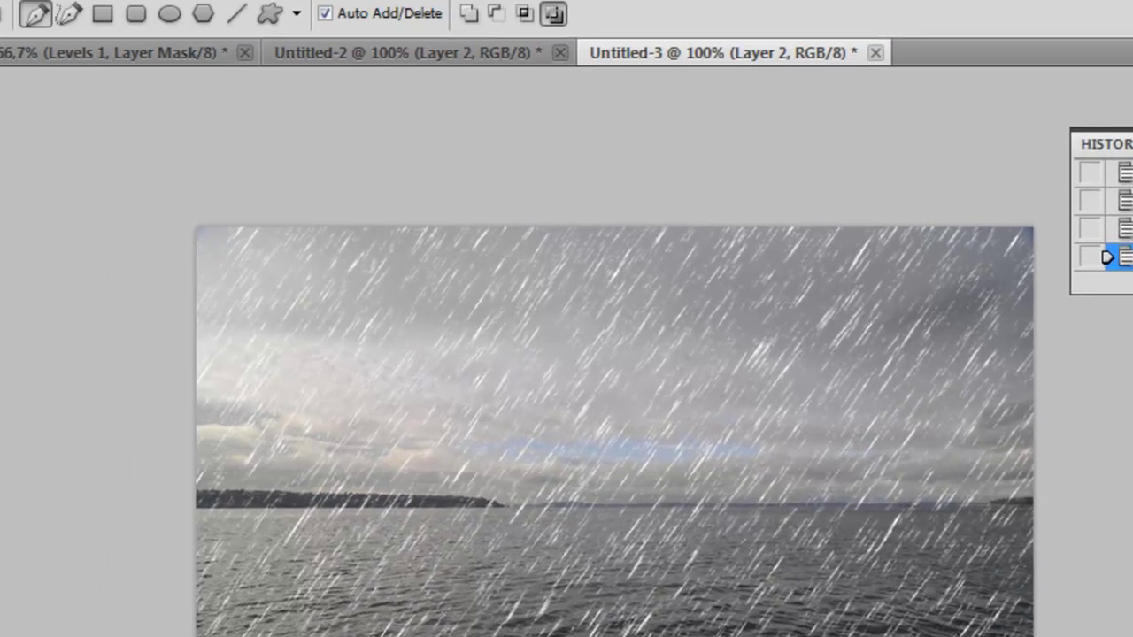
# Apply a Gaussian Blur with a 1,7-pixel radius to the rain streaks.
pyautogui.click(257, 26)
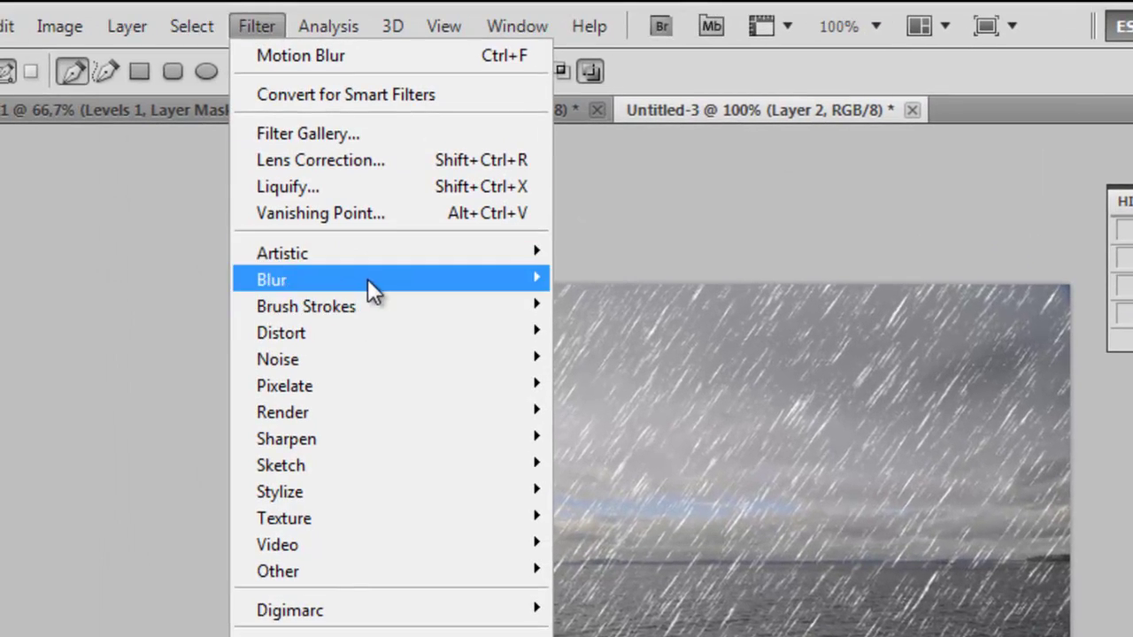
pyautogui.moveTo(410, 283)
pyautogui.click(589, 384)
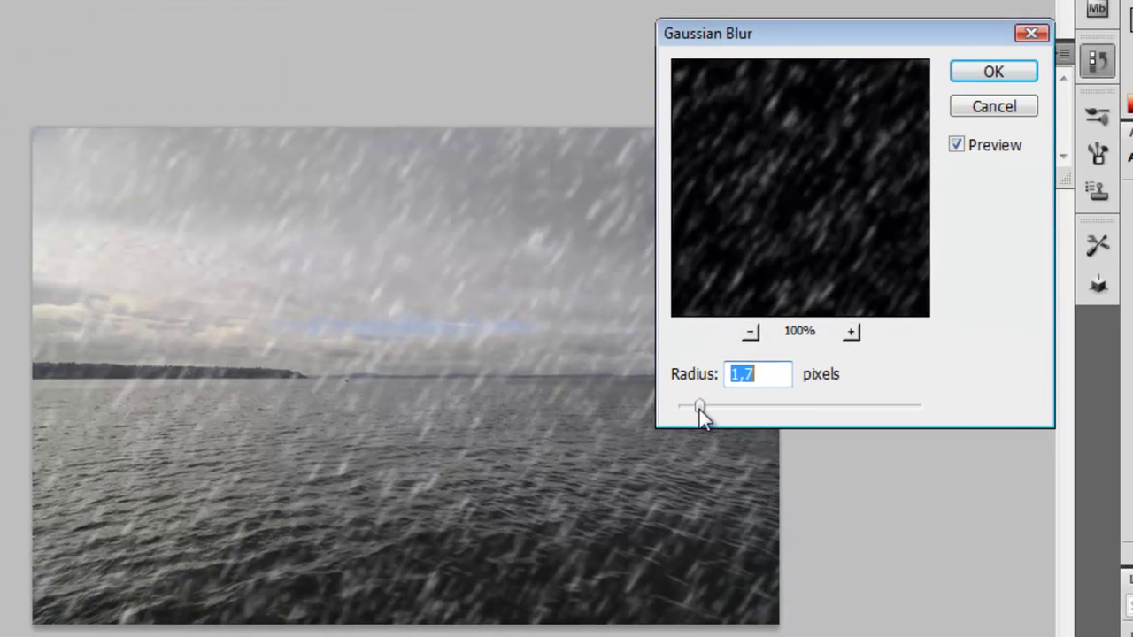
pyautogui.moveTo(699, 410); pyautogui.dragTo(696, 405)
pyautogui.click(988, 77)
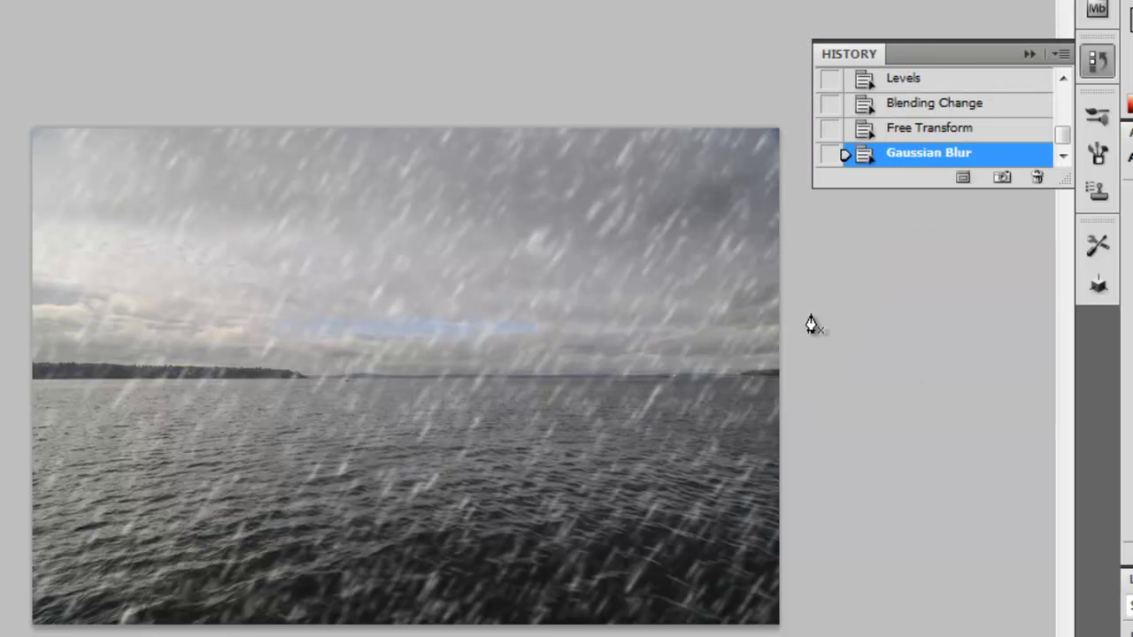